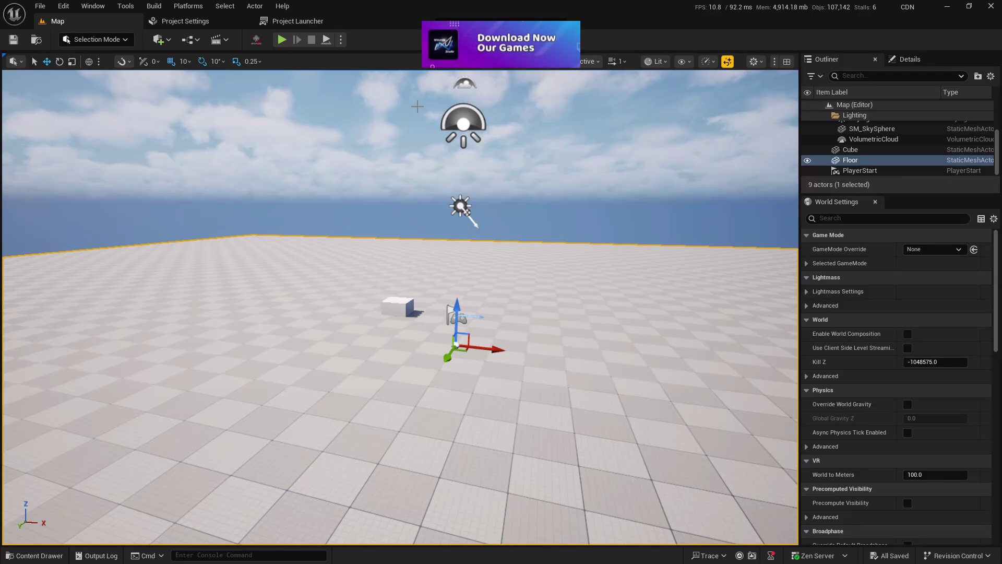
Orbit the level view, then bring up the Platforms menu
right_click_drag(388, 84, 281, 102)
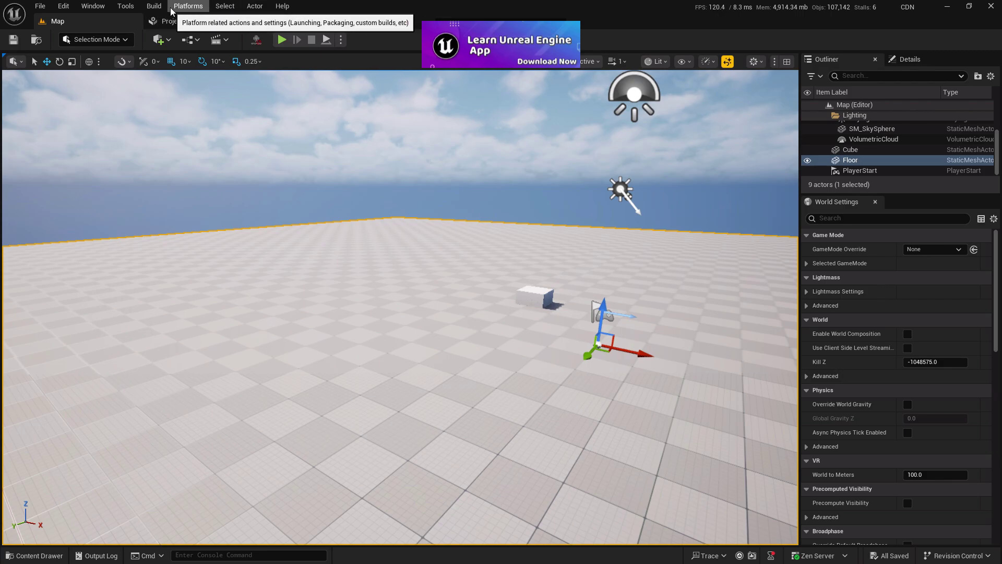
left_click(184, 8)
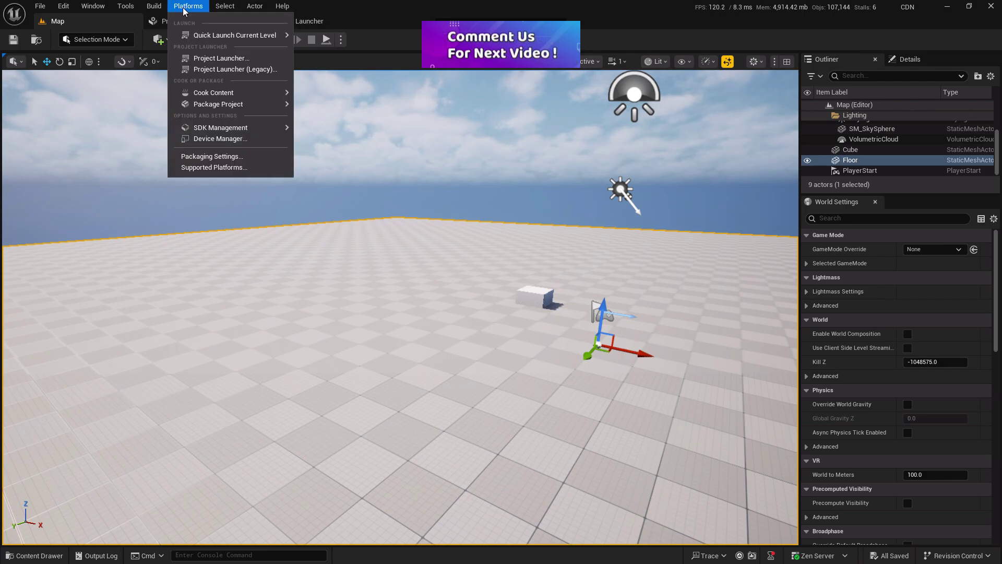
In the Project Launcher, create a launch profile named 'Android Build' with no description
left_click(205, 59)
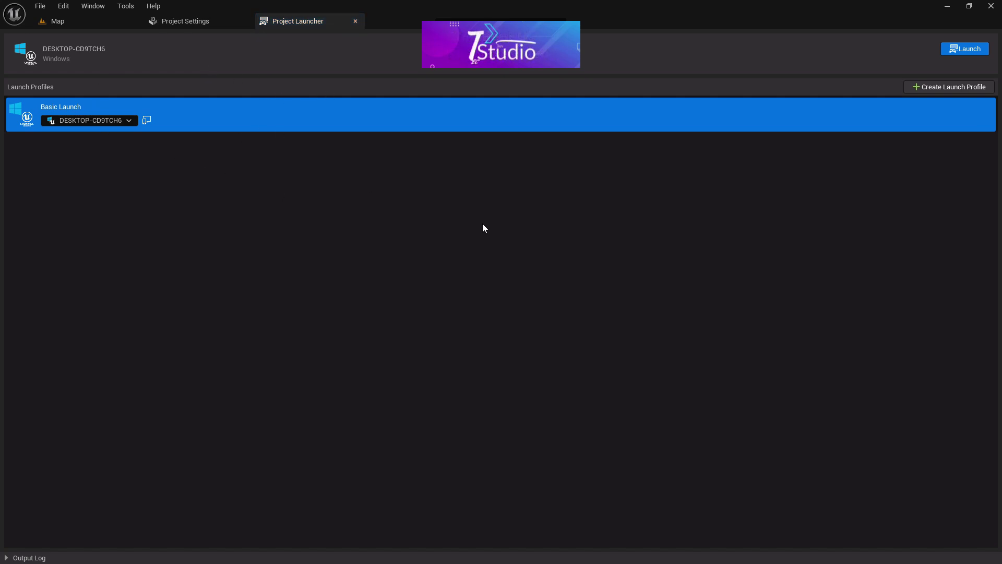
left_click(938, 87)
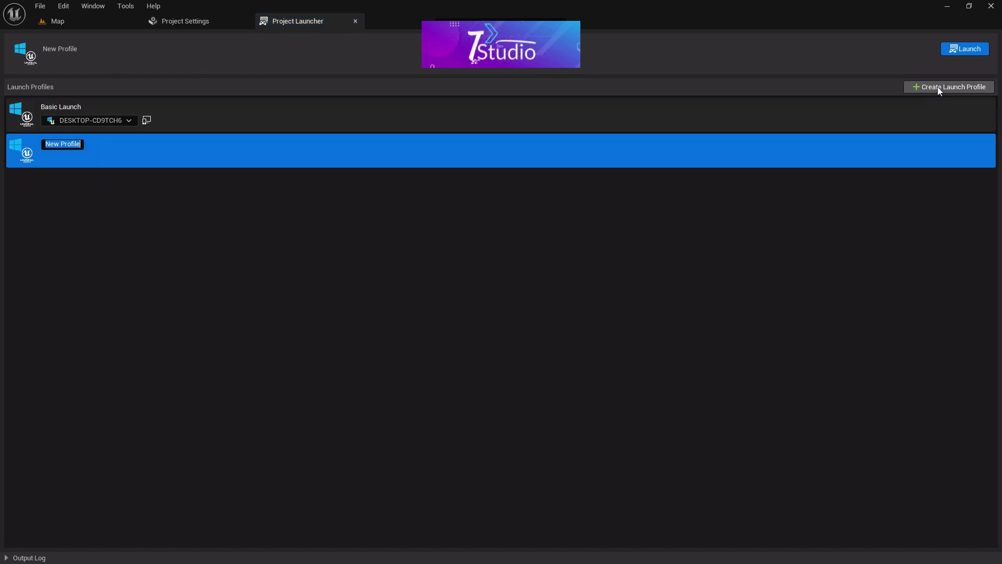
type("Android")
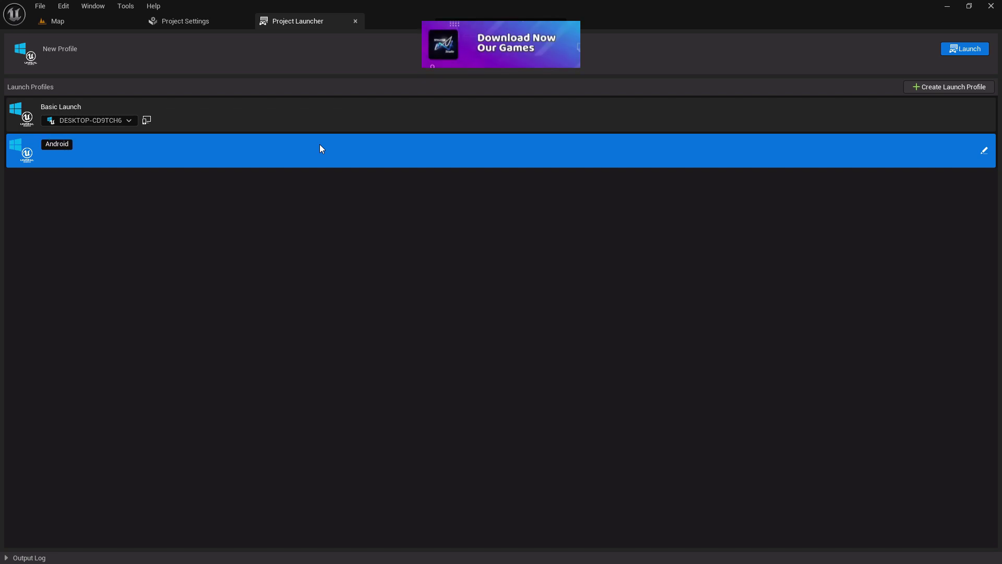
type(" Build")
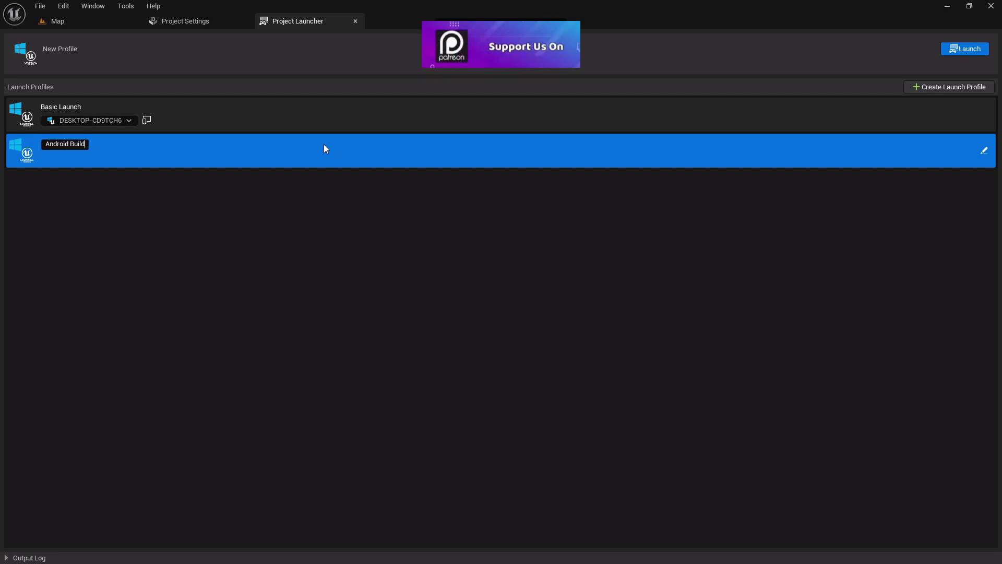
key("Return")
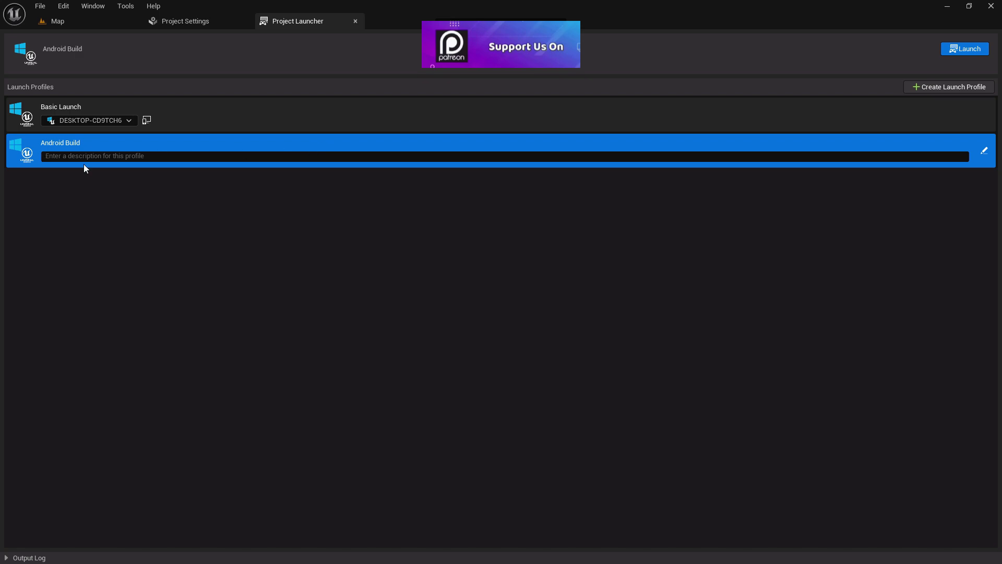
key("Return")
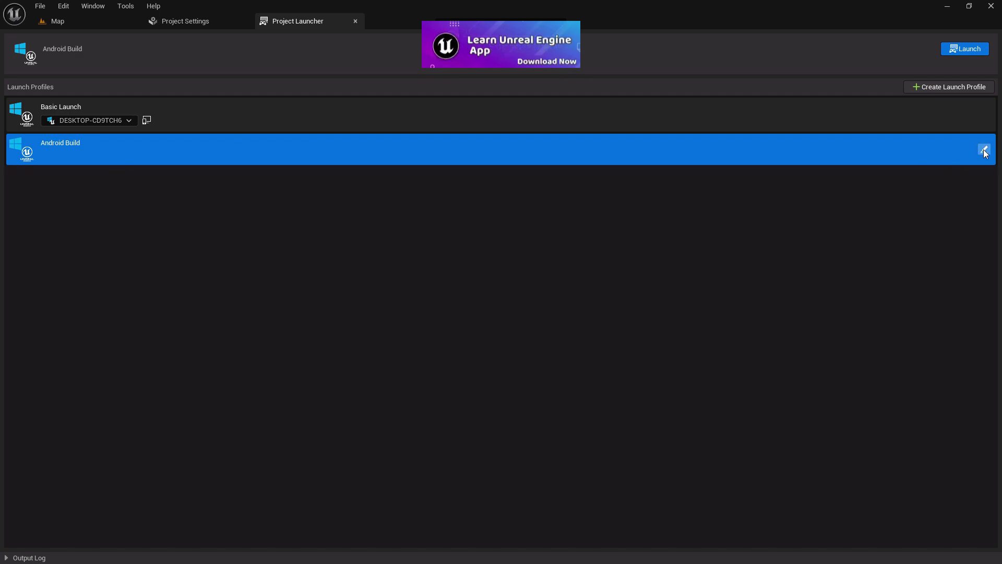
Set the profile to project CDN, Project Default target, Android (ASTC) platform, Development configuration
left_click(985, 151)
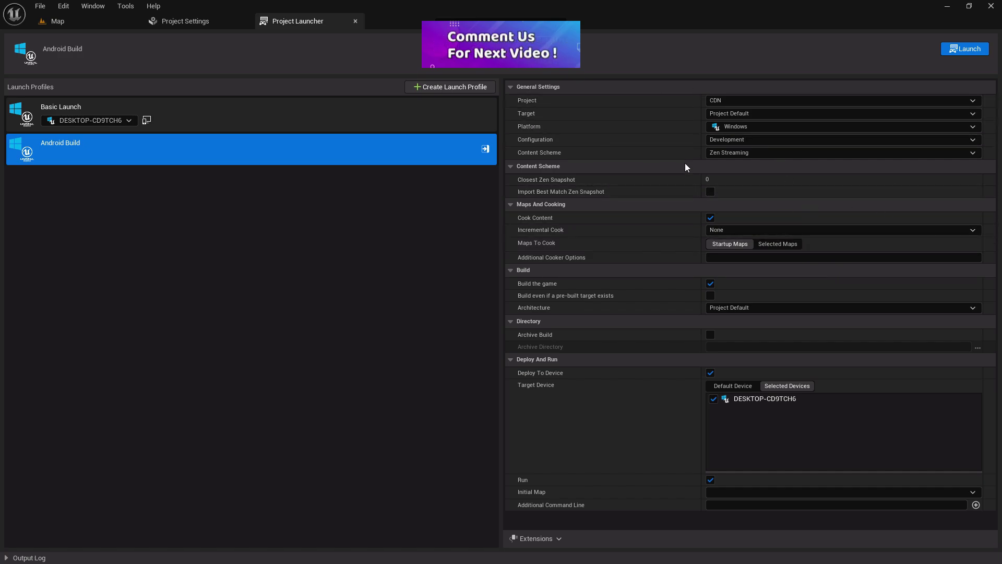
left_click(725, 106)
left_click(735, 133)
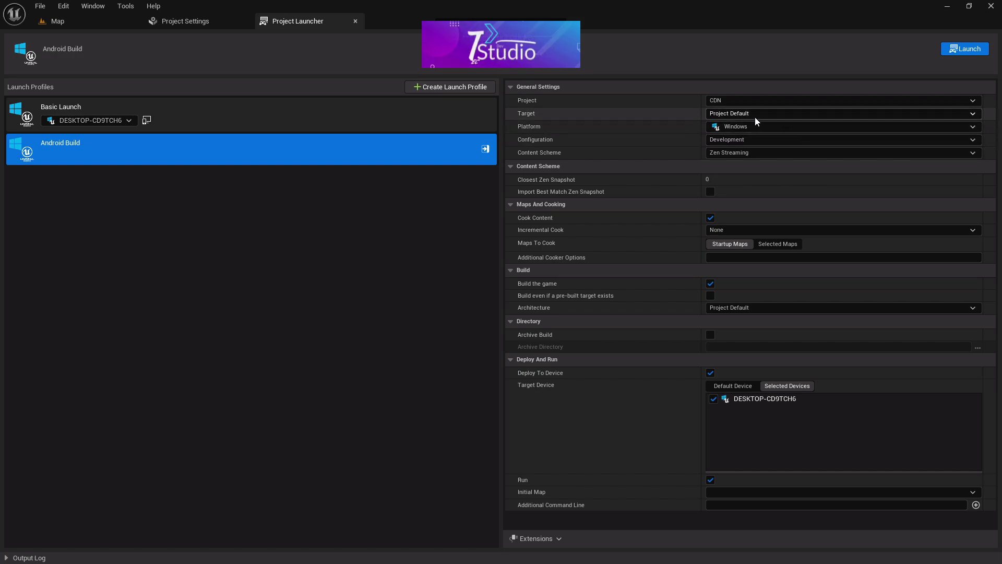
left_click(738, 114)
left_click(743, 131)
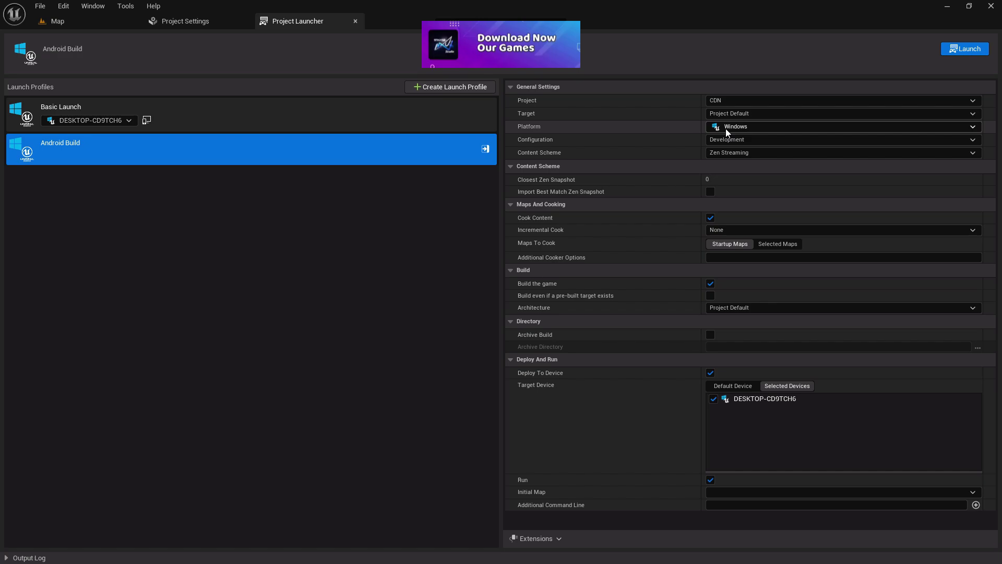
left_click(724, 131)
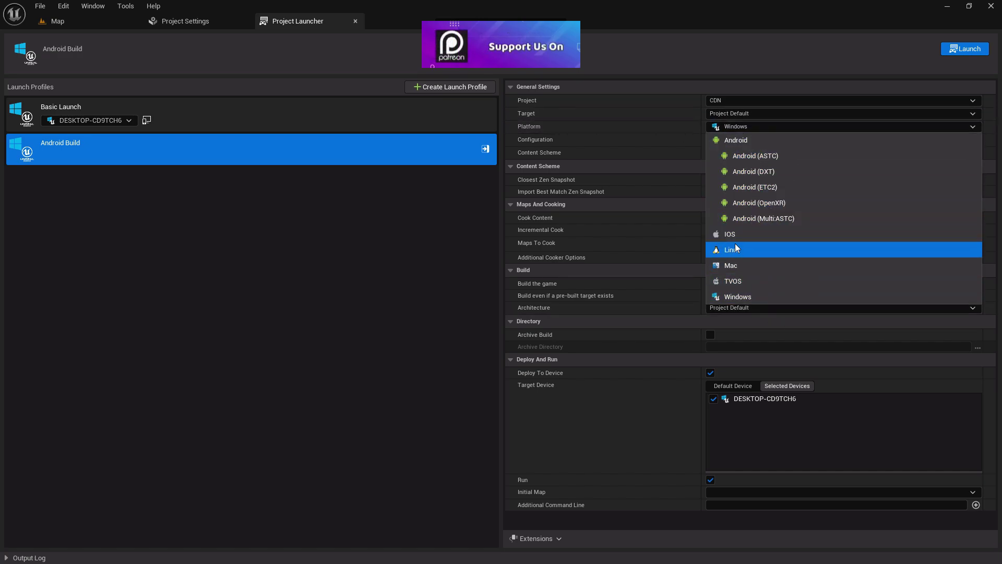
left_click(772, 154)
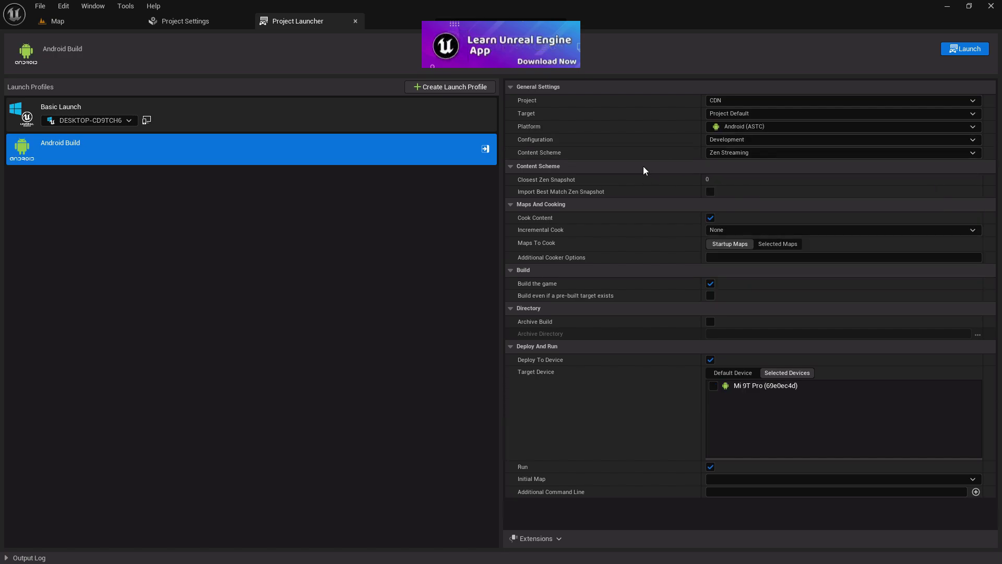
left_click(726, 139)
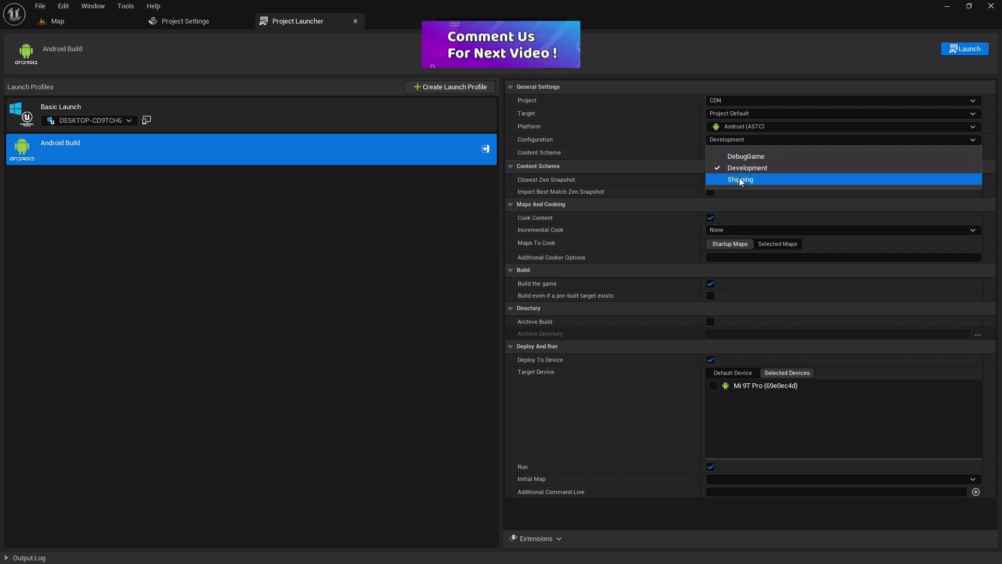
left_click(744, 168)
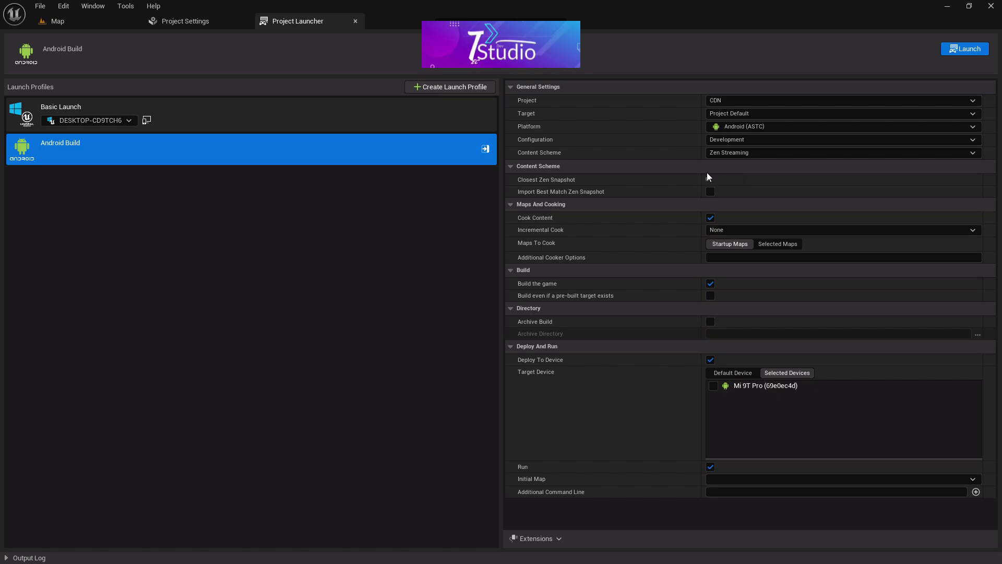
left_click(726, 152)
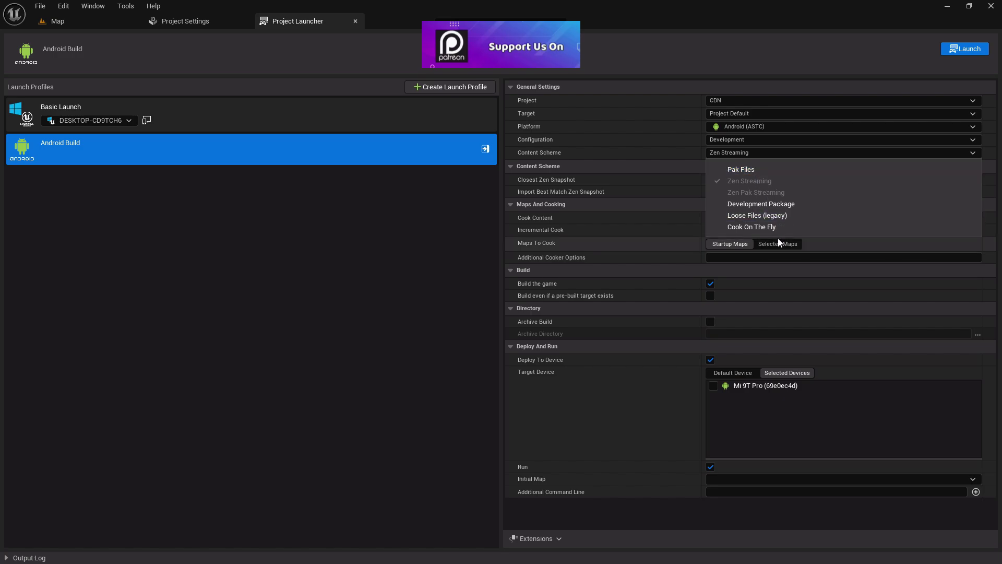
Use the Development Package content scheme with Modified & Dependencies (recommended) incremental cooking
left_click(778, 206)
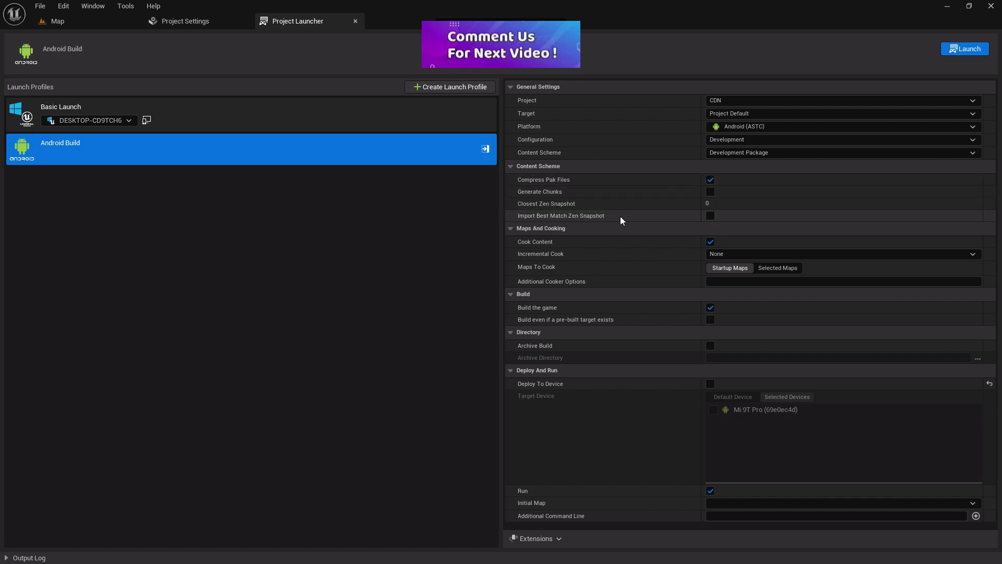
left_click(721, 255)
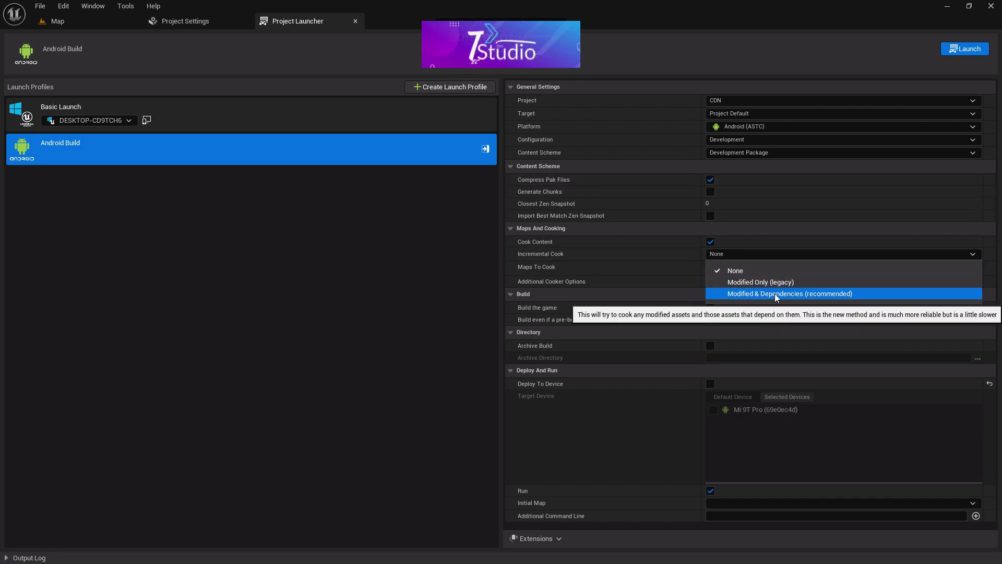
left_click(824, 295)
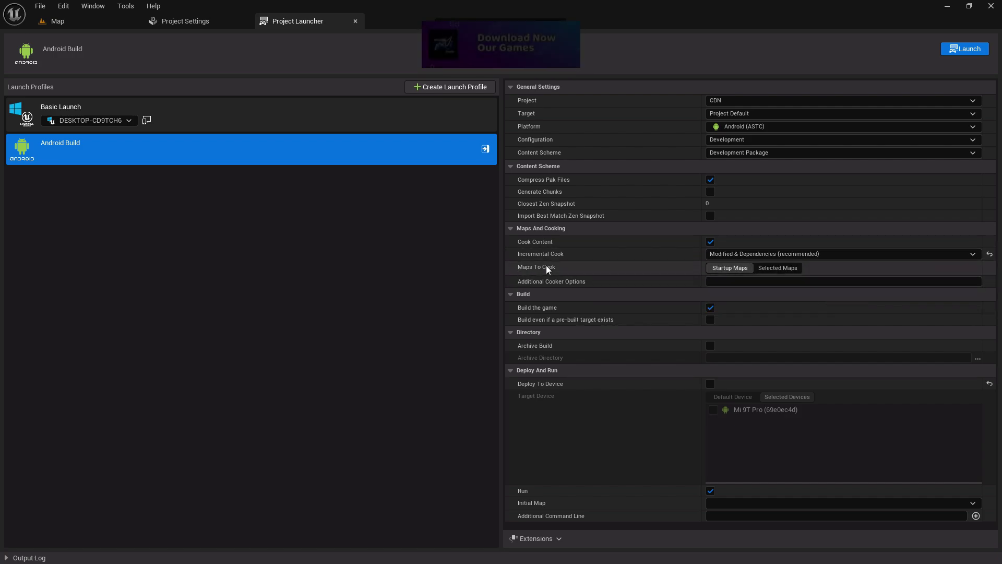
Switch Maps To Cook to Selected Maps and tick Map under the CDN folder
left_click(774, 268)
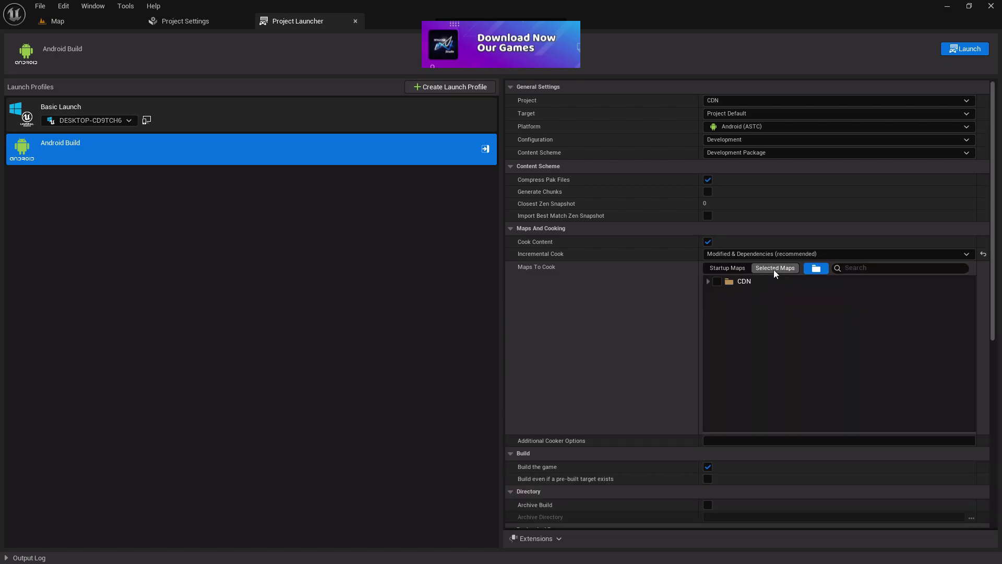
left_click(708, 281)
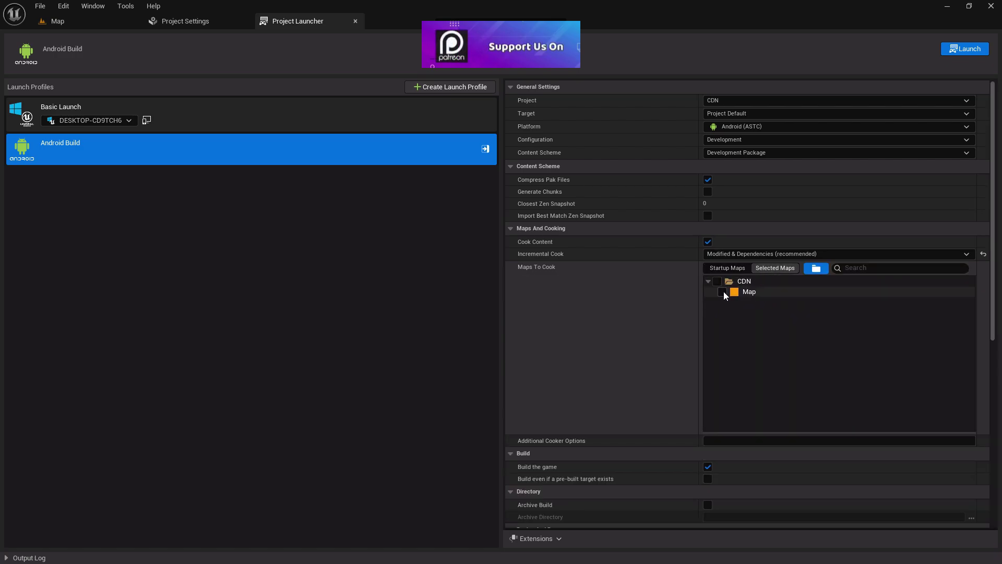
left_click(723, 292)
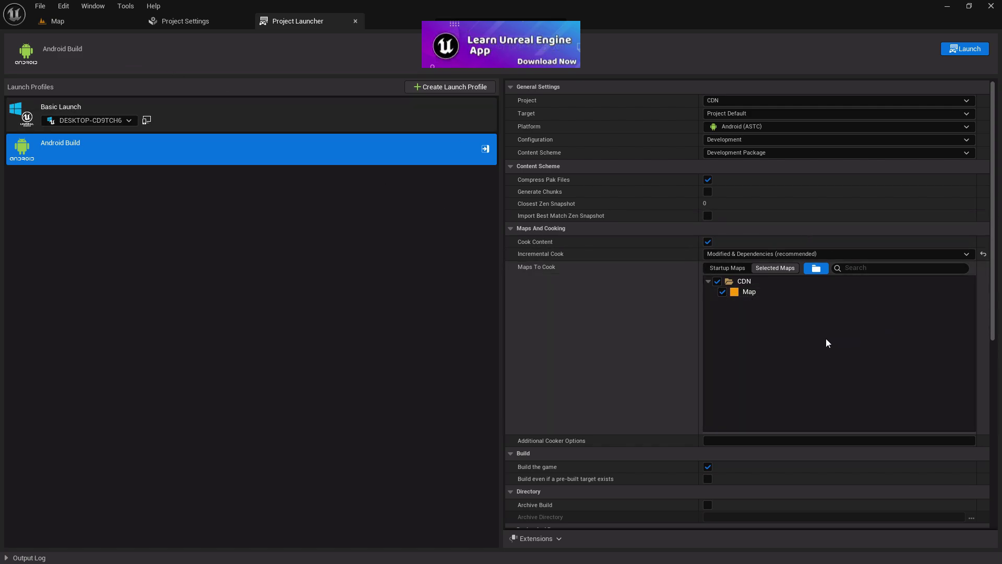
scroll(714, 301, "down", 5)
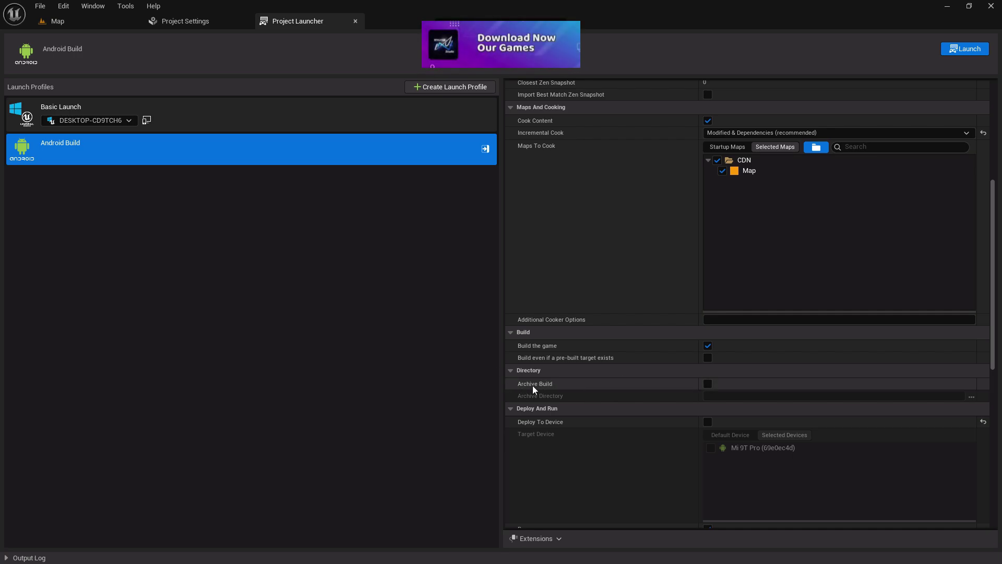
Enable Archive Build to C:/Users/User/Music, deleting the old Android_ASTC folder there first
left_click(708, 384)
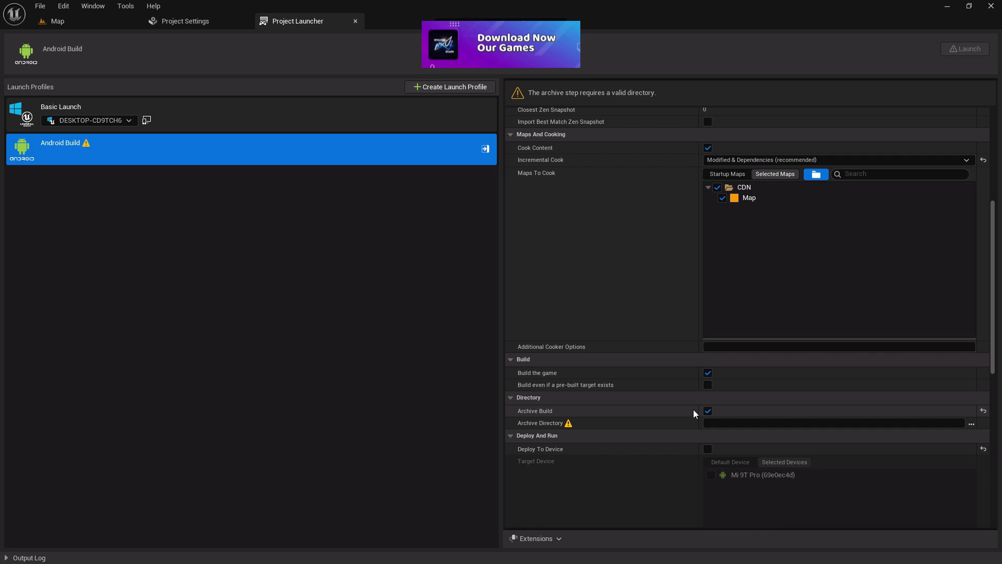
left_click(972, 425)
left_click(51, 191)
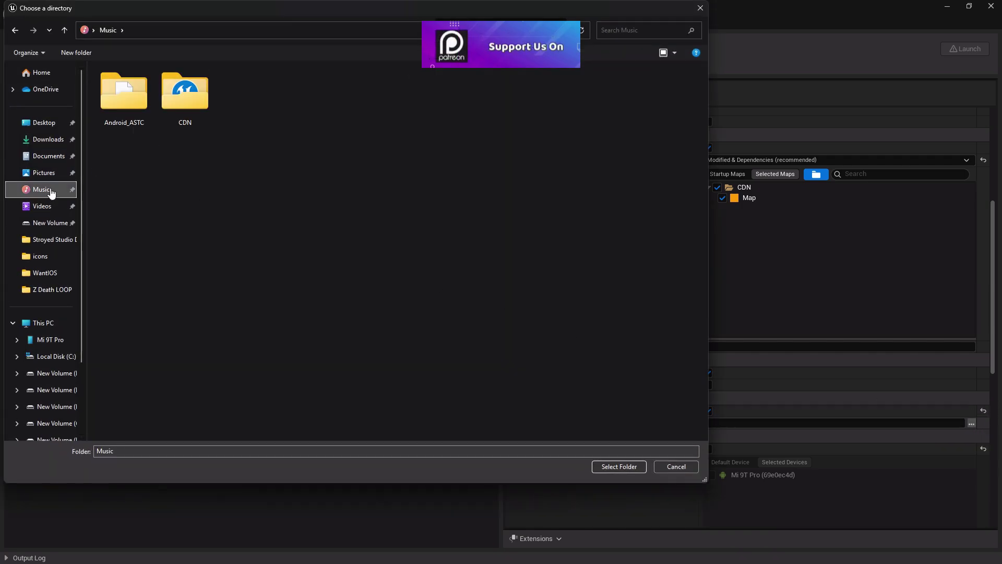
left_click(130, 123)
key("Delete")
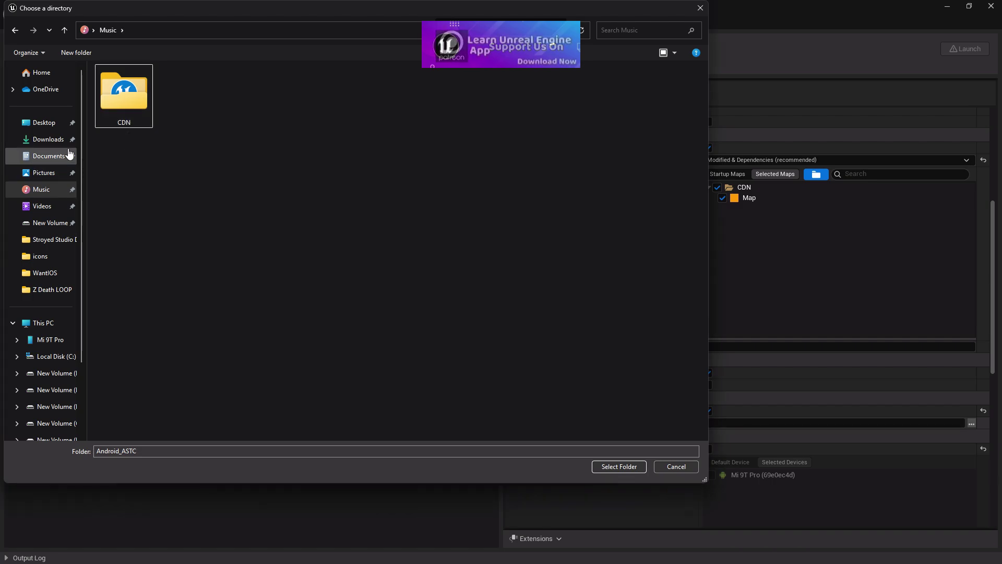
left_click(41, 189)
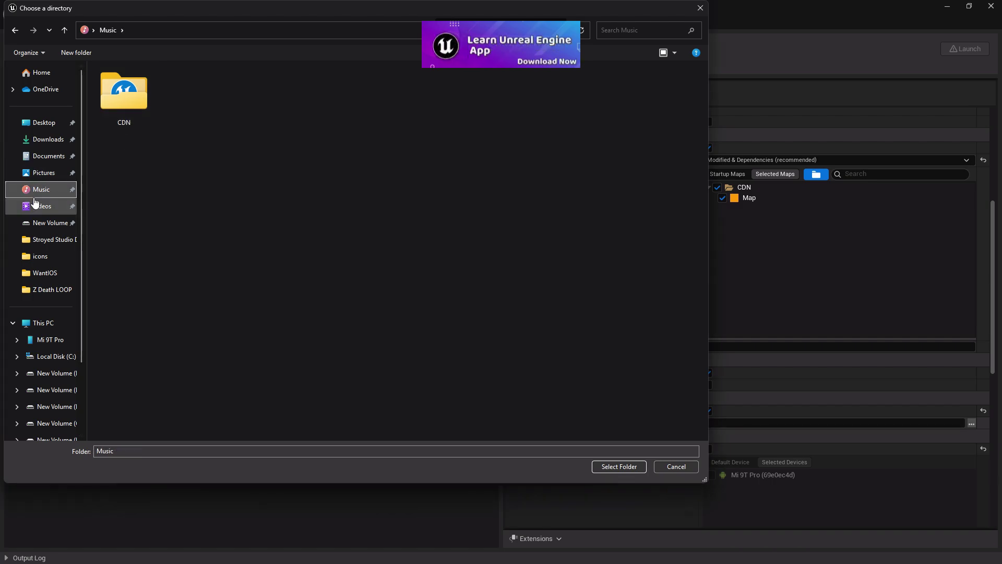
left_click(608, 469)
scroll(740, 451, "down", 2)
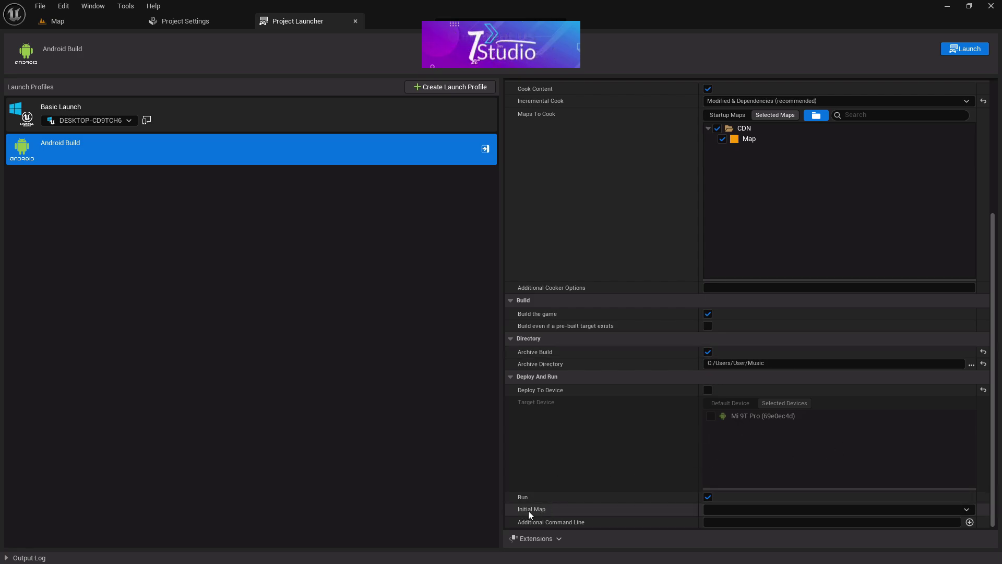
Set Map as the profile's initial map, glancing at the Map level tab
left_click(716, 510)
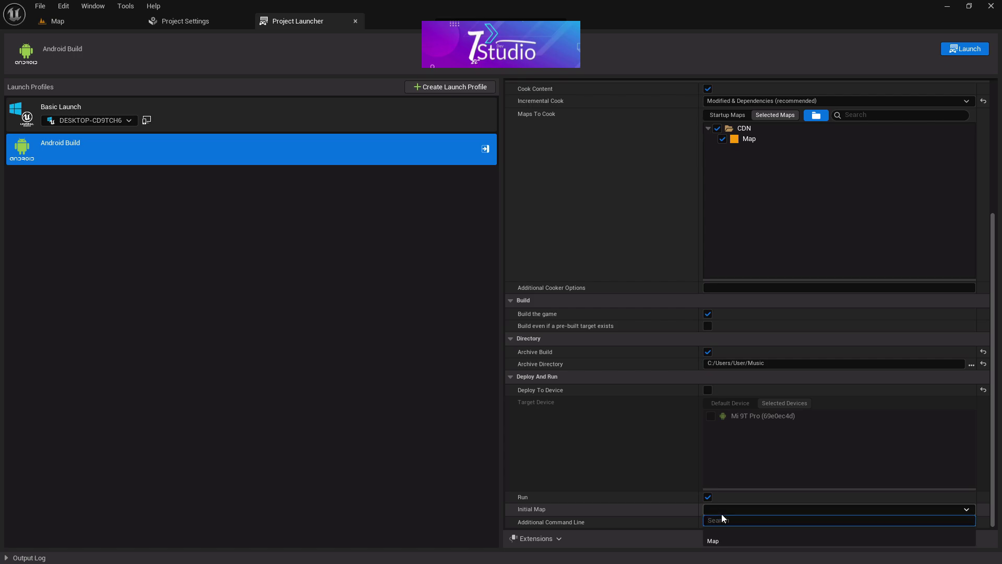
left_click(721, 538)
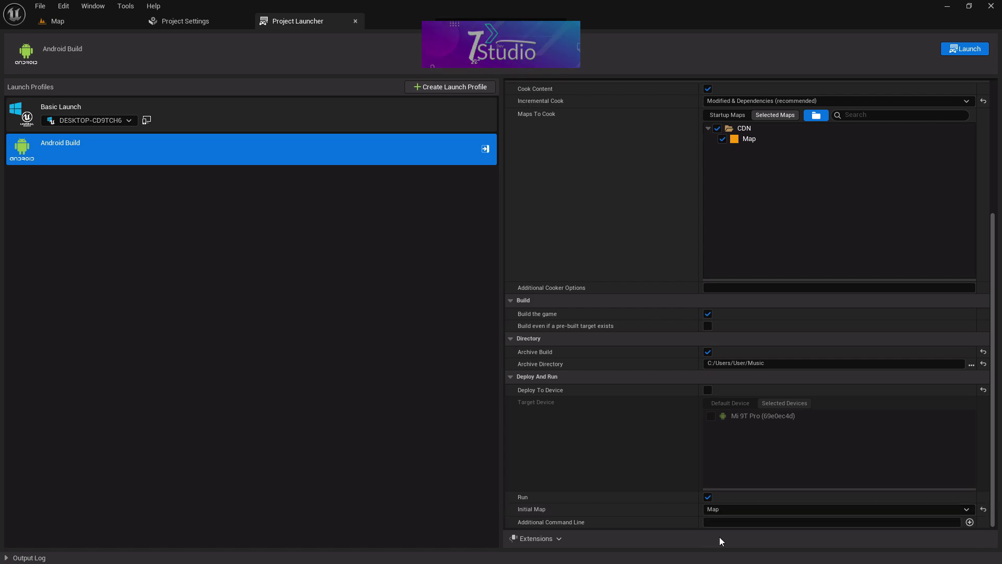
left_click(57, 26)
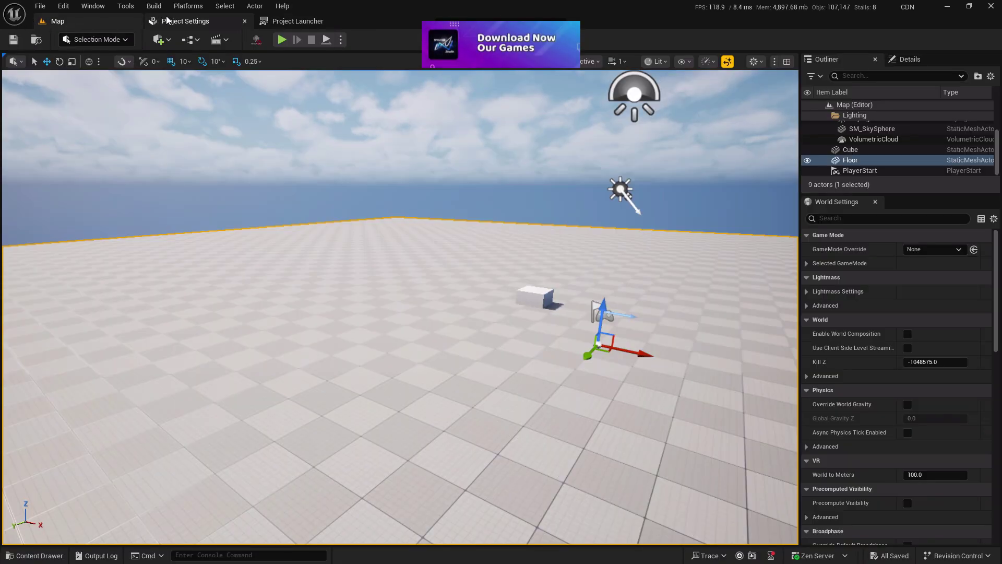
left_click(291, 20)
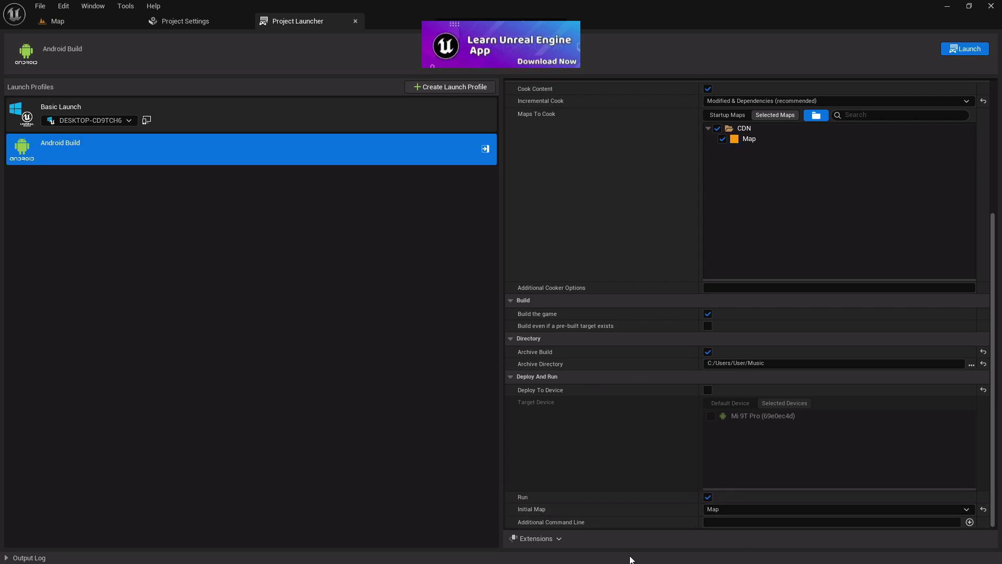
Look over the launcher's Extensions menu, then close it
left_click(560, 539)
mouse_move(543, 522)
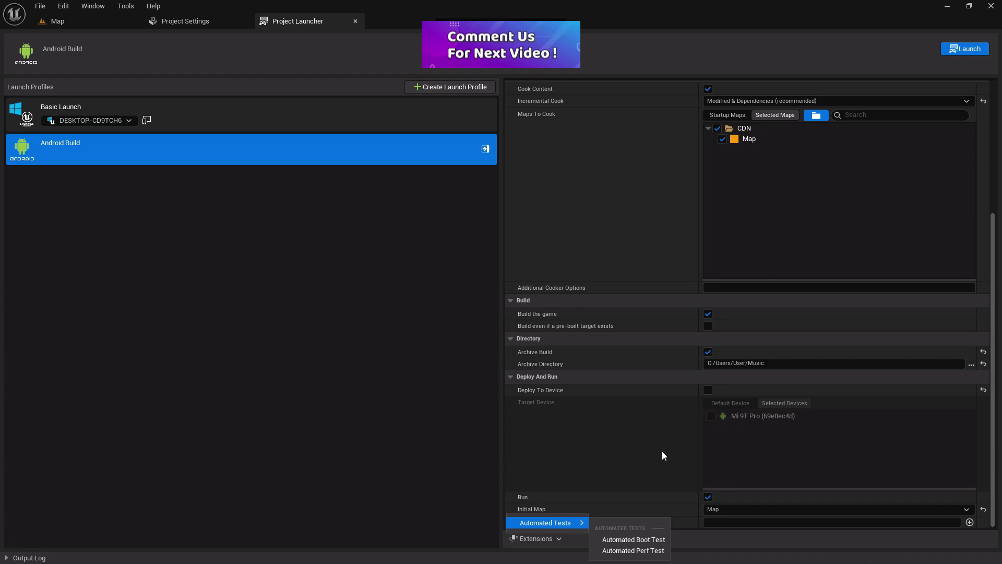
left_click(622, 212)
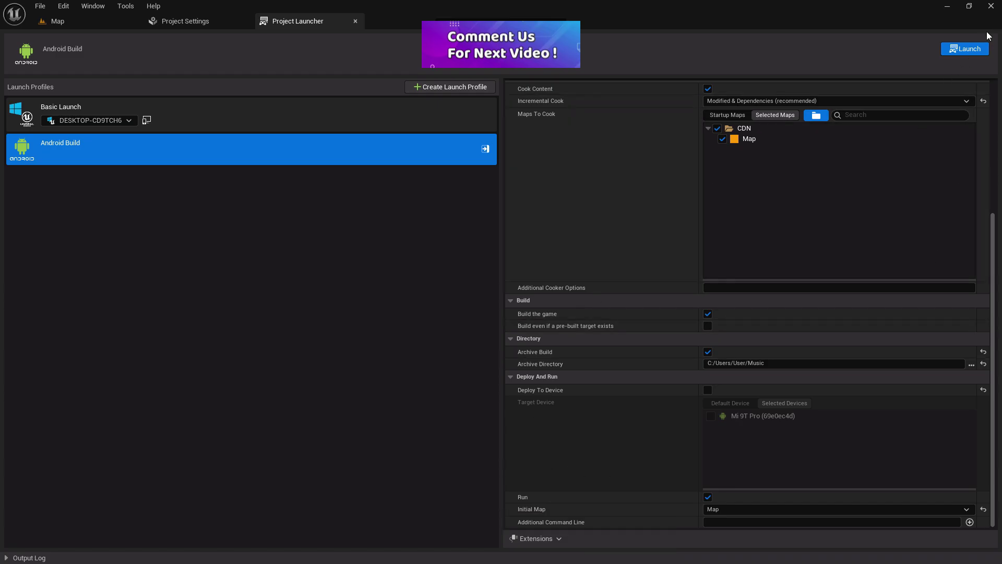
Launch the Android Build profile, highlight the BUILD SUCCESSFUL output, and finish with Done
left_click(949, 52)
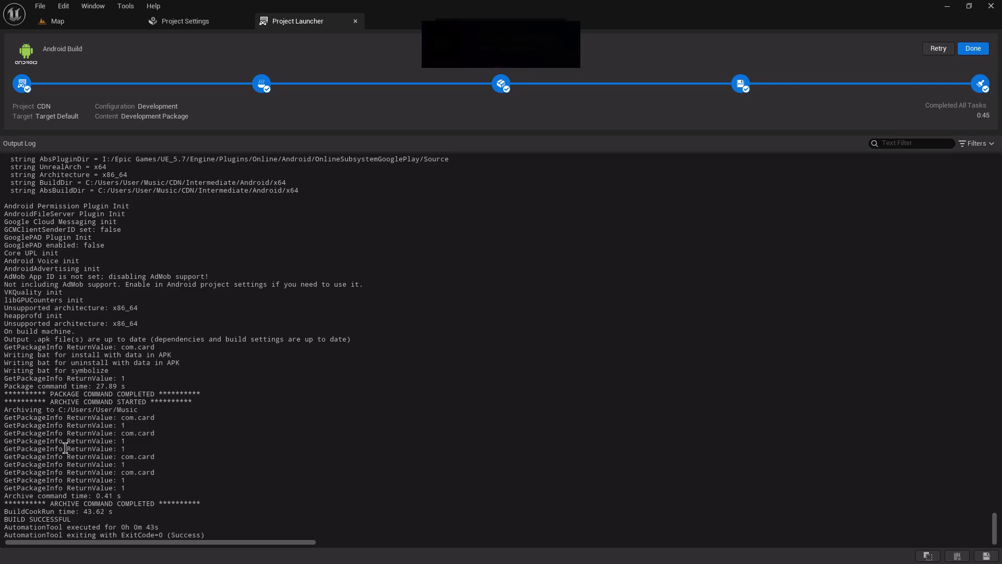
left_click_drag(78, 518, 10, 514)
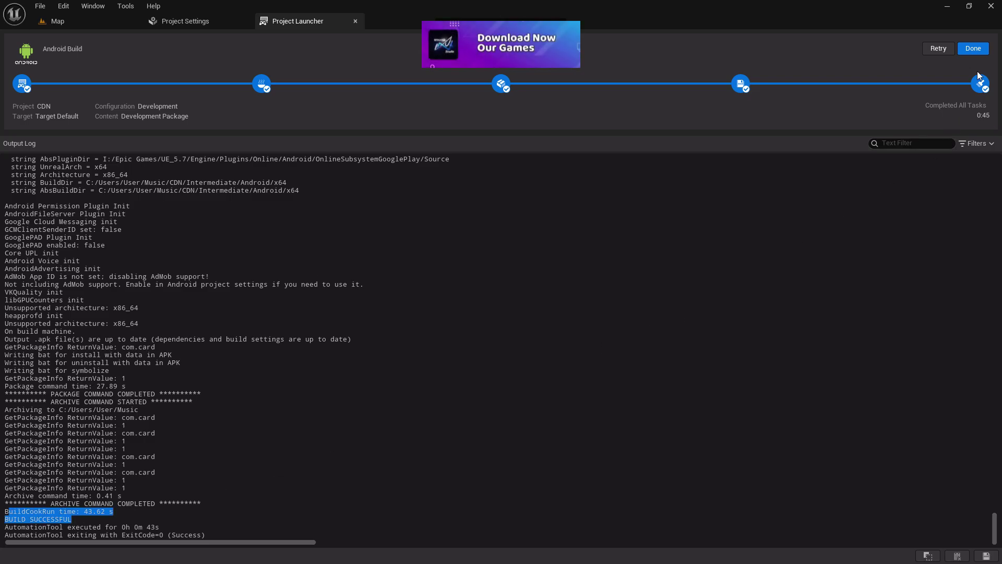
left_click(973, 48)
Minimize the editor and open Music\Android_ASTC in File Explorer to view the built APKs
left_click(947, 6)
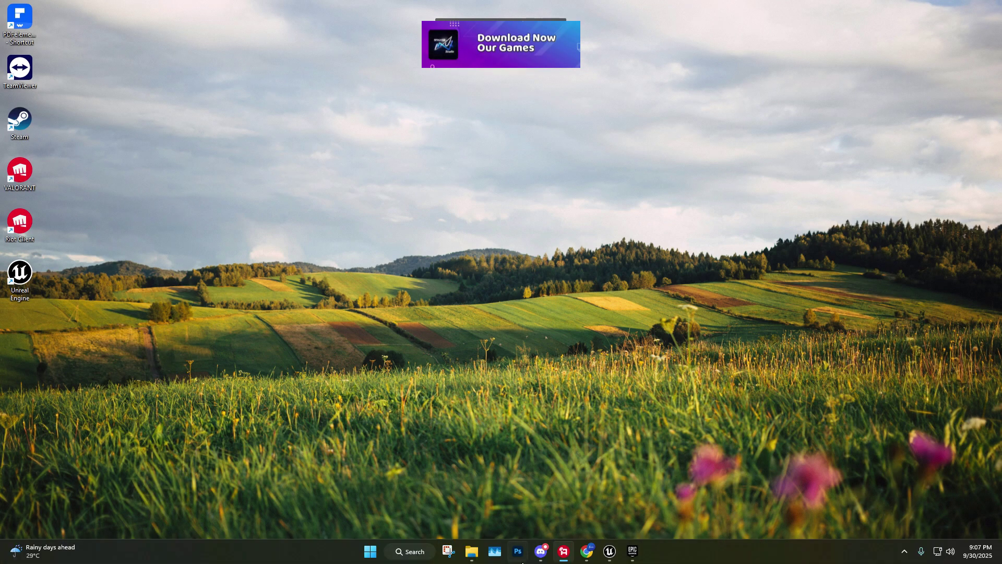
left_click(495, 551)
left_click(38, 195)
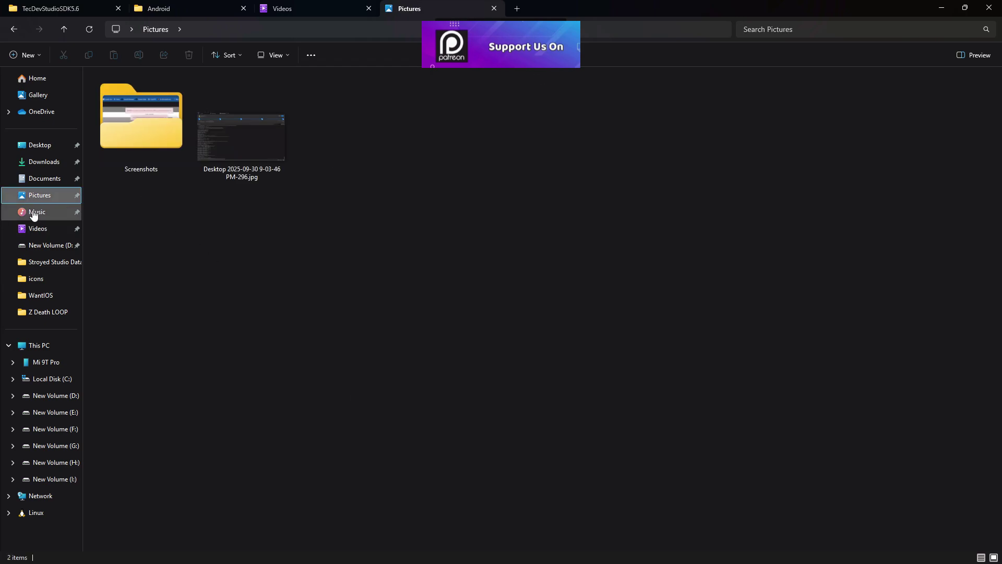
left_click(34, 212)
left_click(137, 160)
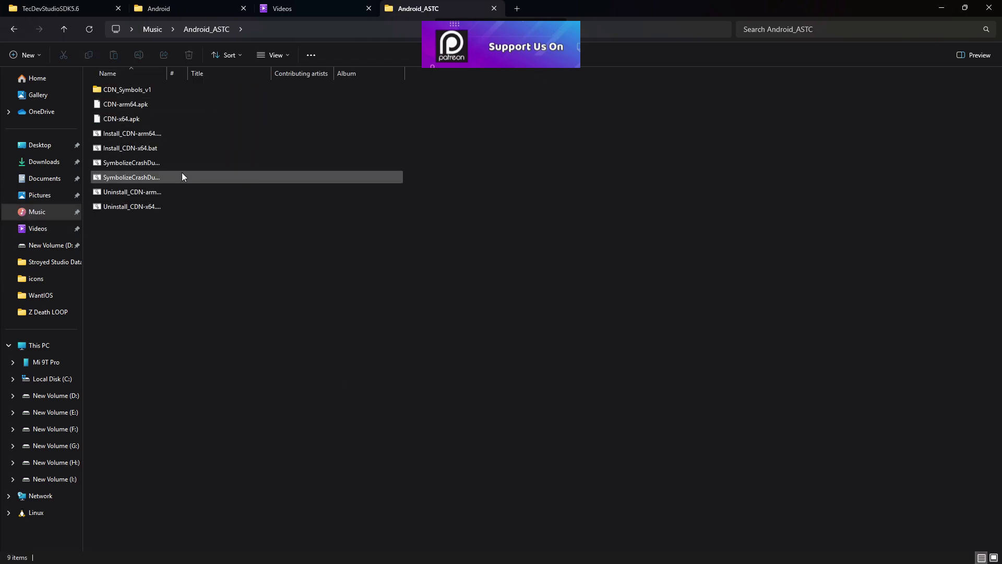